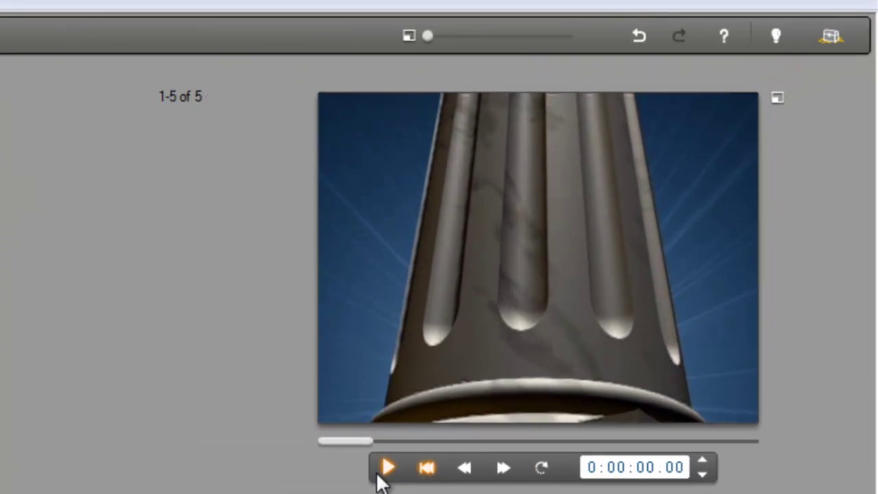
Step: Play back the finished travel intro movie in the player
{"action": "left_click", "coordinate": [693, 191]}
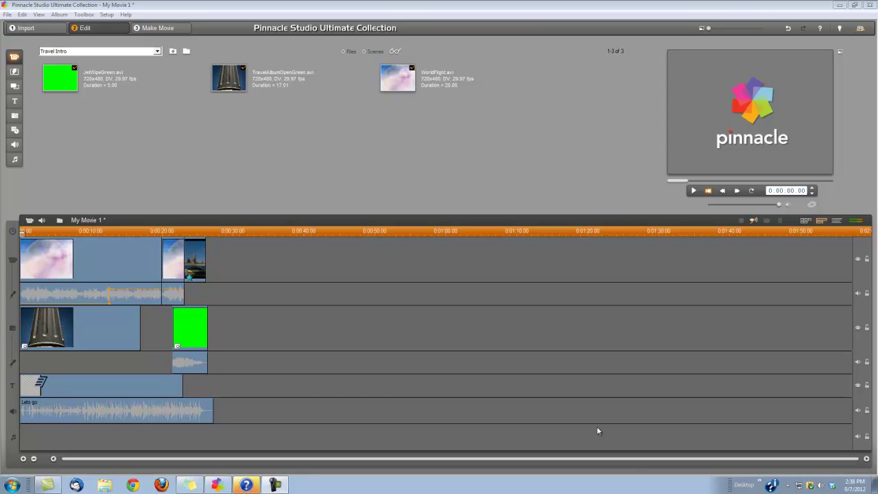
Step: Delete the WorldFlight, overlay, title and music clips, then the remaining London photo clip
{"action": "left_click", "coordinate": [124, 266]}
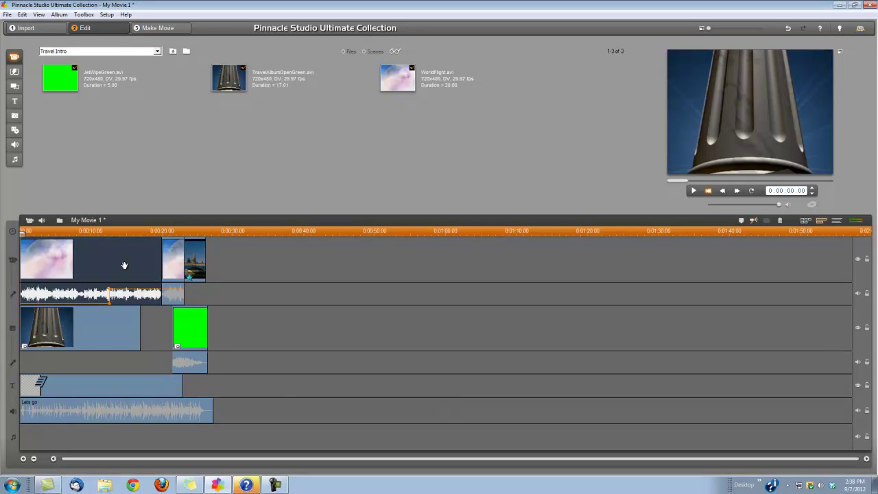
{"action": "left_click", "coordinate": [177, 417], "text": "shift"}
{"action": "key", "text": "Delete"}
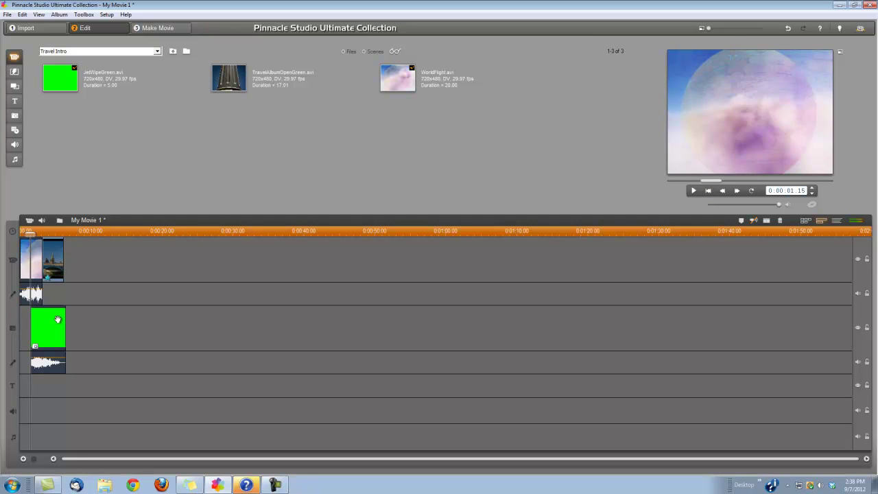
{"action": "left_click", "coordinate": [36, 271]}
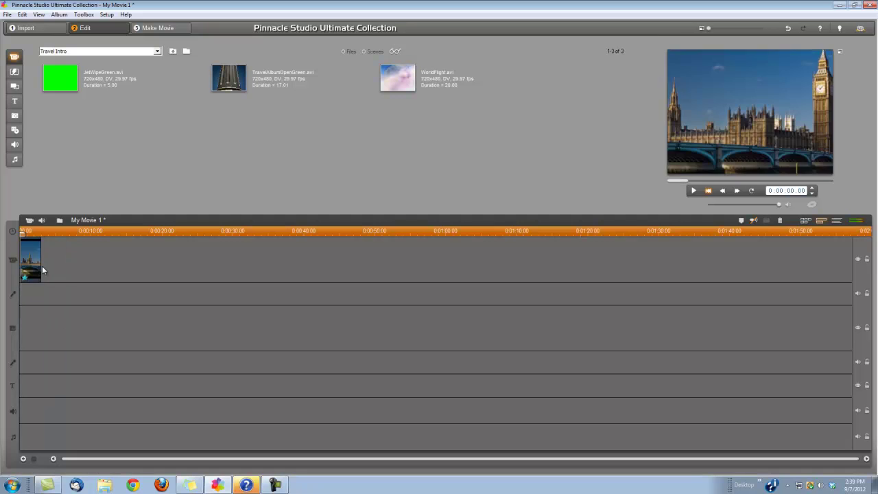
{"action": "key", "text": "Delete"}
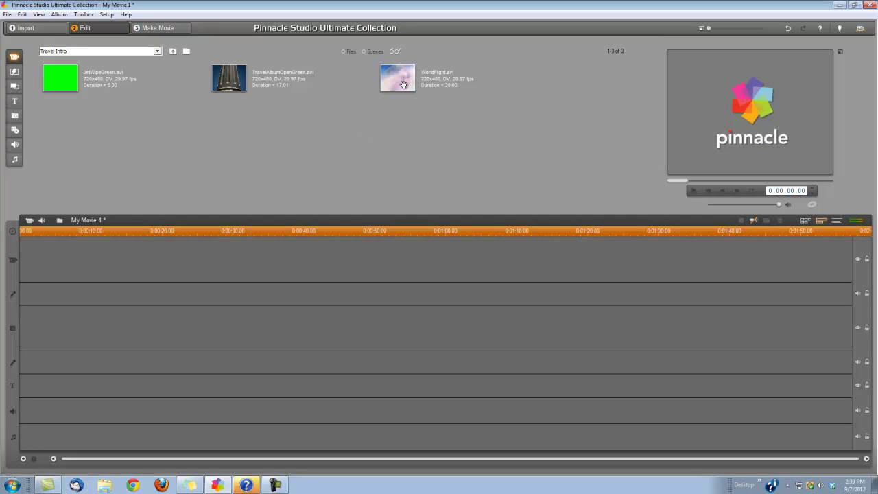
Step: Place WorldFlight.avi twice on the timeline and trim the second copy to about 3 seconds
{"action": "left_click_drag", "start_coordinate": [398, 83], "coordinate": [47, 270]}
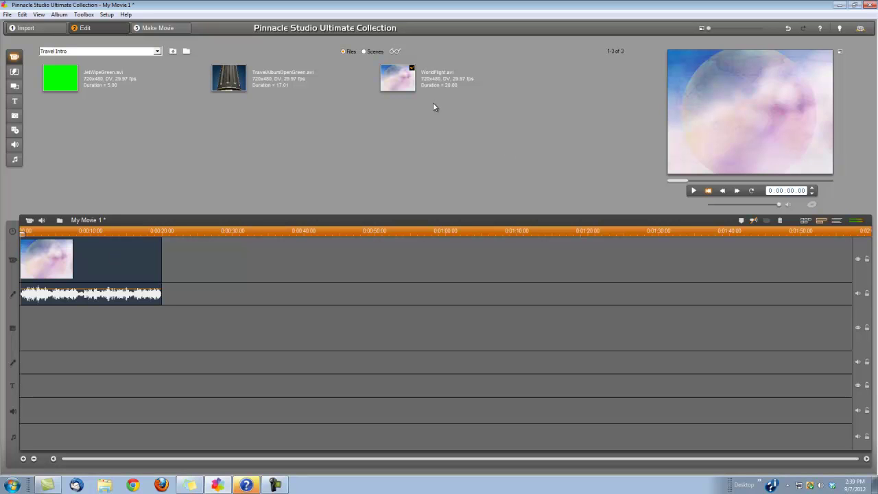
{"action": "left_click", "coordinate": [401, 80]}
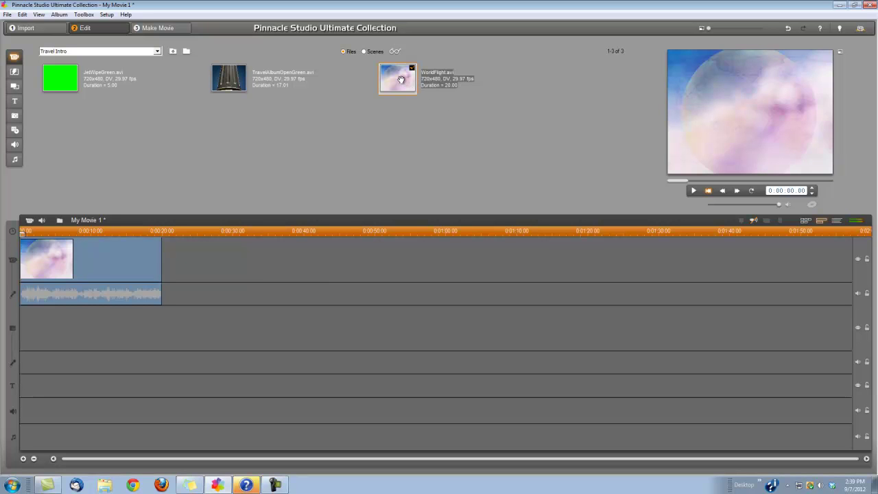
{"action": "left_click_drag", "start_coordinate": [401, 79], "coordinate": [218, 276]}
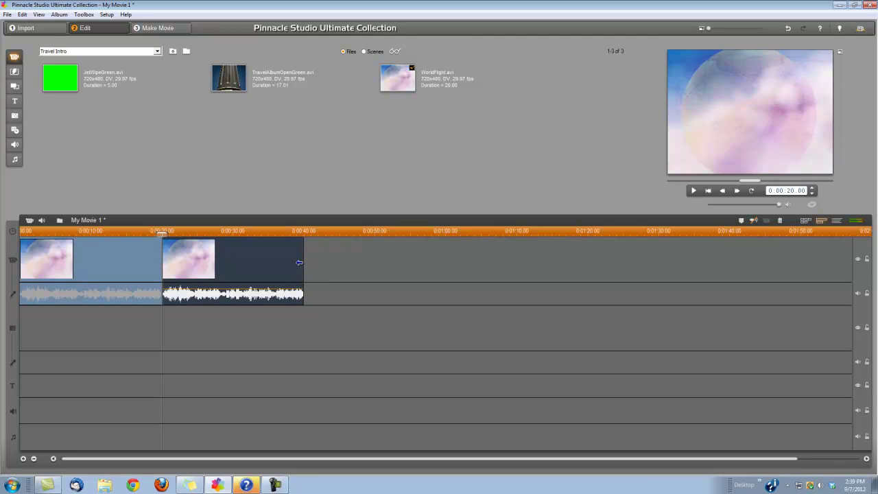
{"action": "left_click_drag", "start_coordinate": [299, 262], "coordinate": [184, 261]}
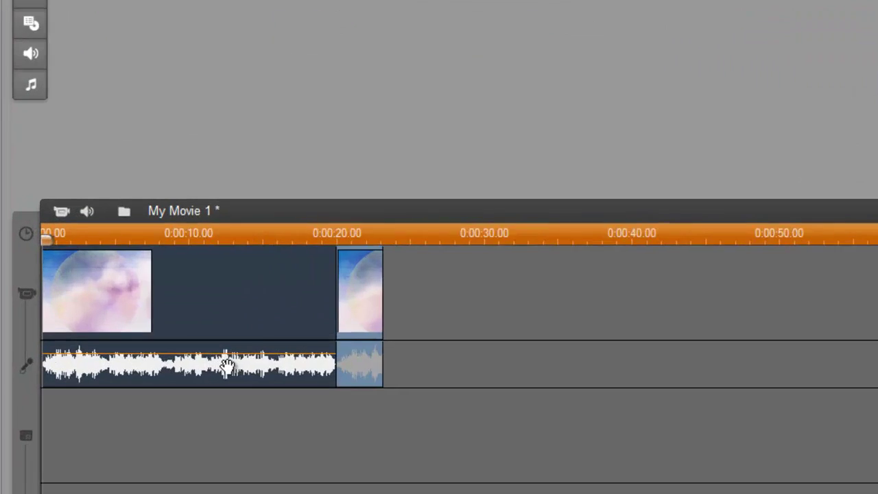
Step: Add volume points to the first WorldFlight clip's audio, keeping it low until about 0:00:12
{"action": "right_click", "coordinate": [110, 295]}
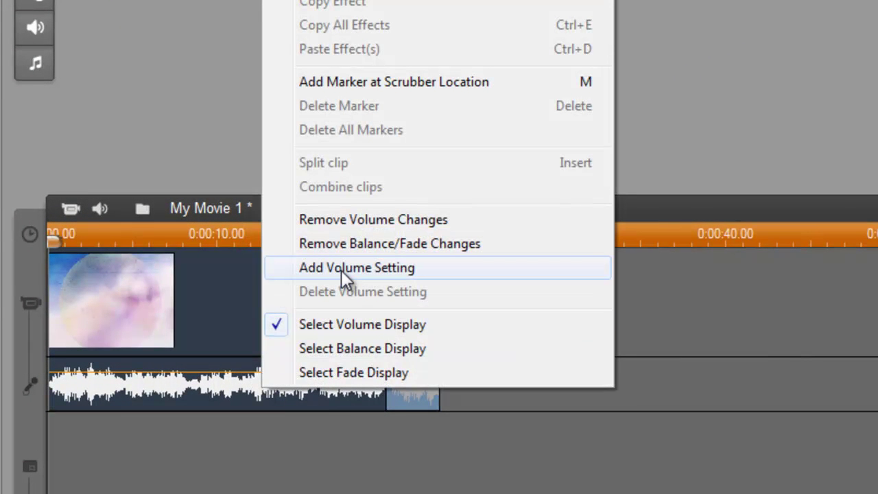
{"action": "left_click", "coordinate": [341, 268]}
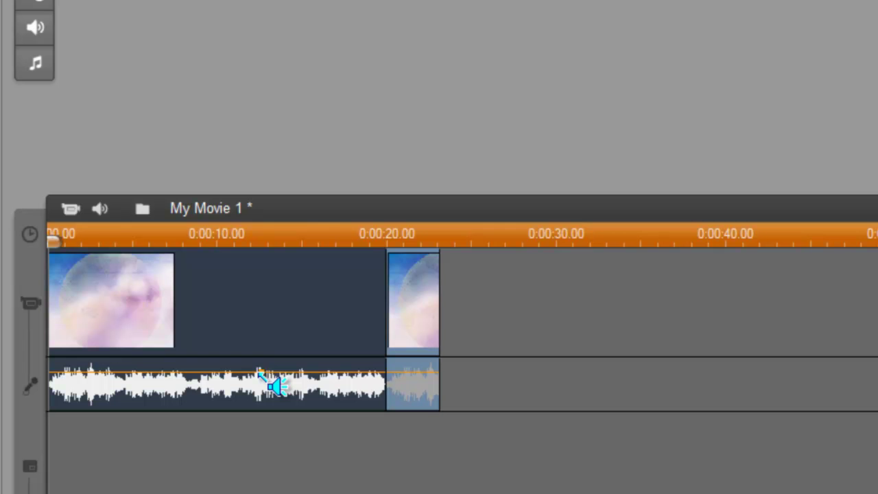
{"action": "left_click_drag", "start_coordinate": [258, 372], "coordinate": [258, 373]}
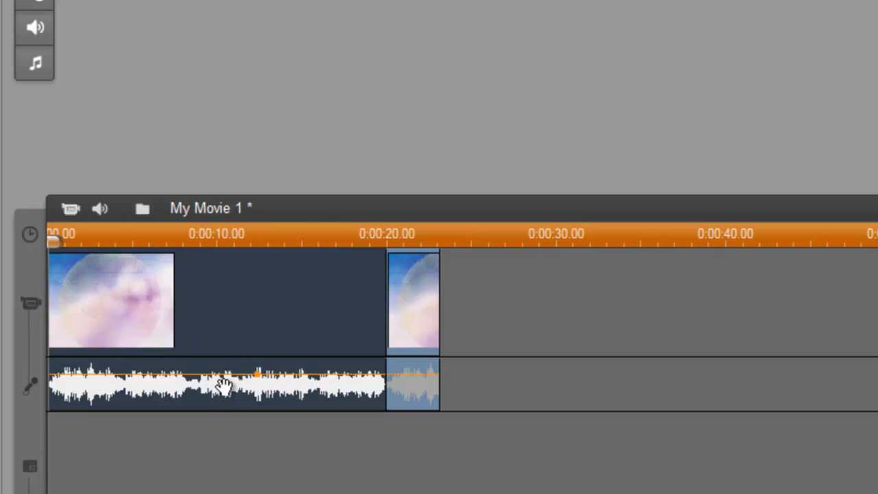
{"action": "left_click_drag", "start_coordinate": [213, 379], "coordinate": [235, 416]}
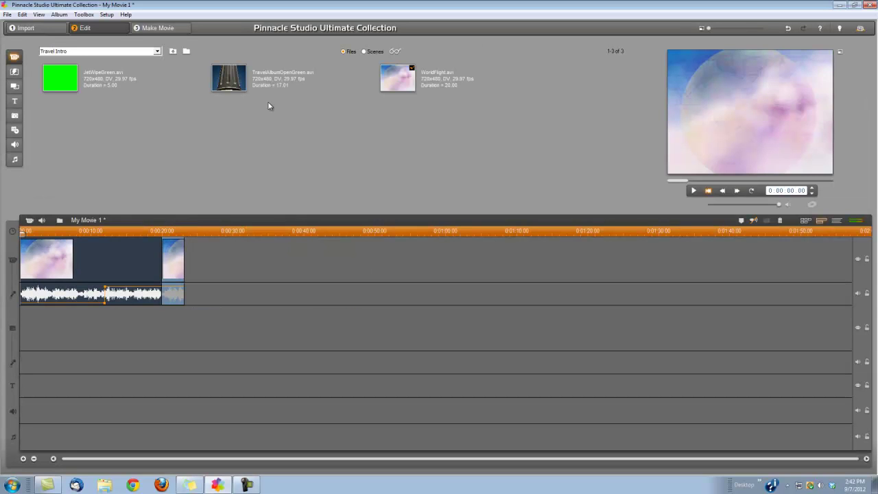
Step: Place TravelAlbumOpenGreen.avi on the overlay track starting at 0:00
{"action": "left_click", "coordinate": [232, 79]}
{"action": "left_click_drag", "start_coordinate": [232, 78], "coordinate": [22, 319]}
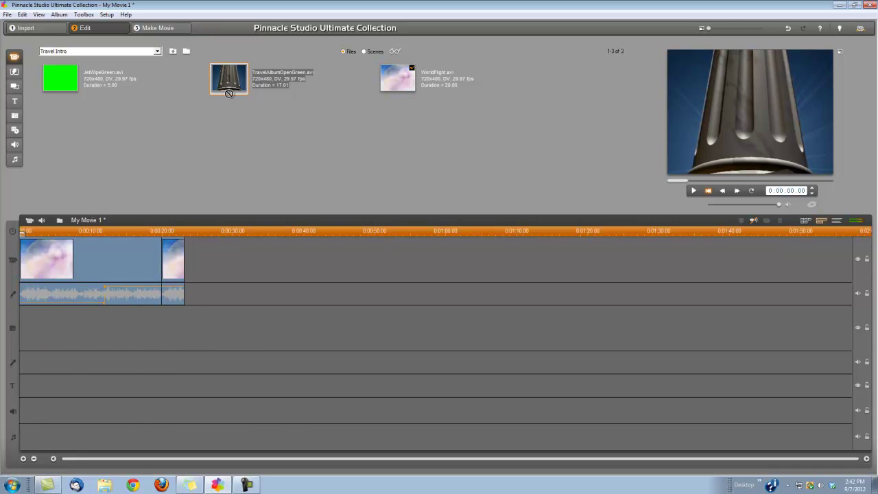
{"action": "left_click_drag", "start_coordinate": [226, 92], "coordinate": [24, 320]}
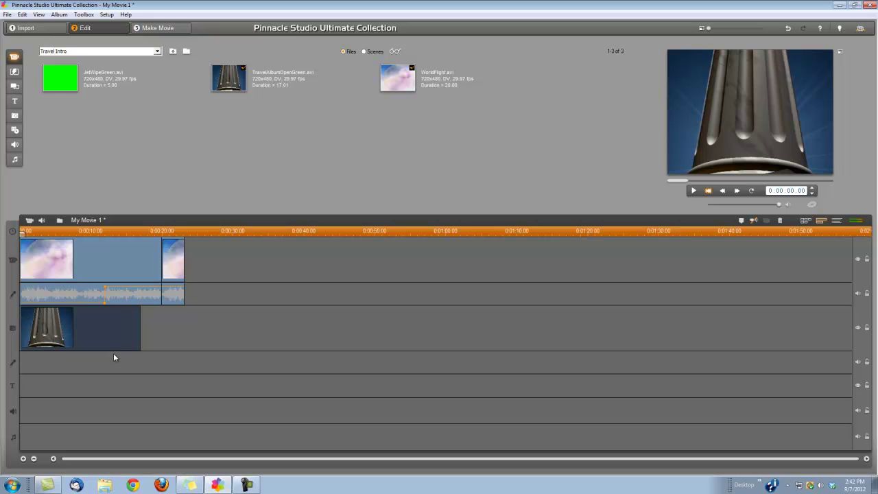
Step: Enable chroma keying with the Green Screen Key preset on the TravelAlbumOpenGreen clip
{"action": "double_click", "coordinate": [72, 329]}
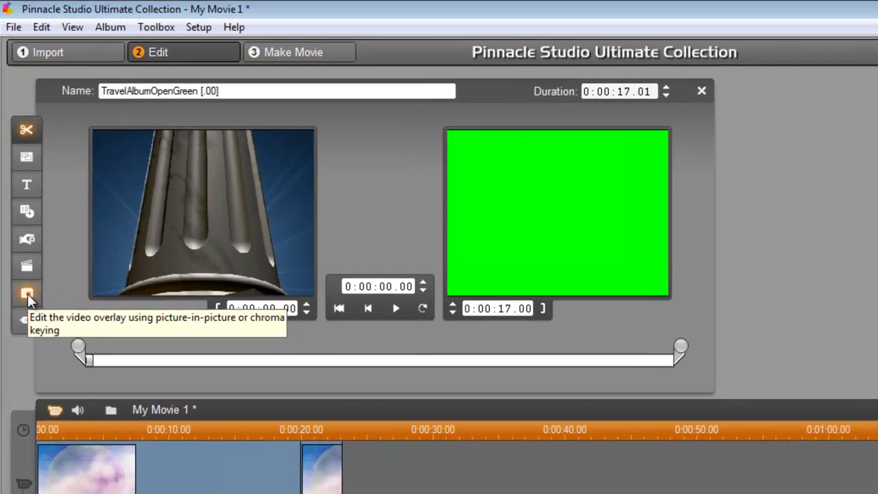
{"action": "left_click", "coordinate": [14, 159]}
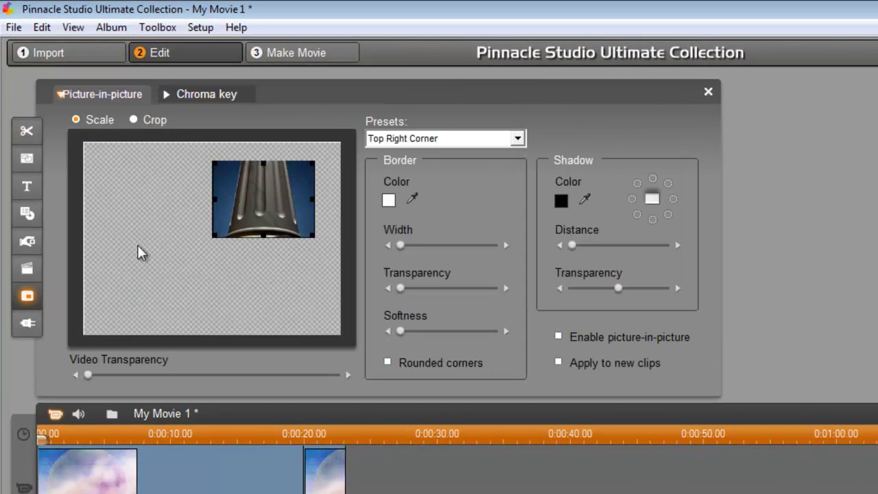
{"action": "left_click", "coordinate": [196, 93]}
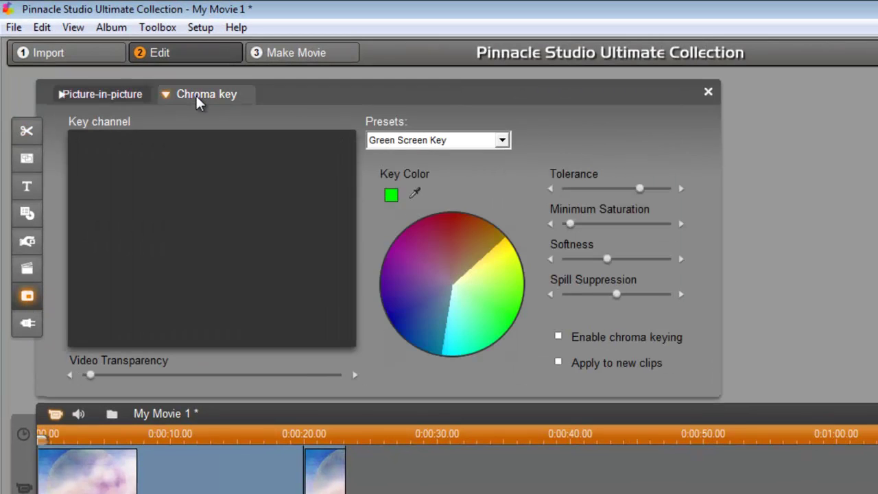
{"action": "left_click", "coordinate": [558, 337]}
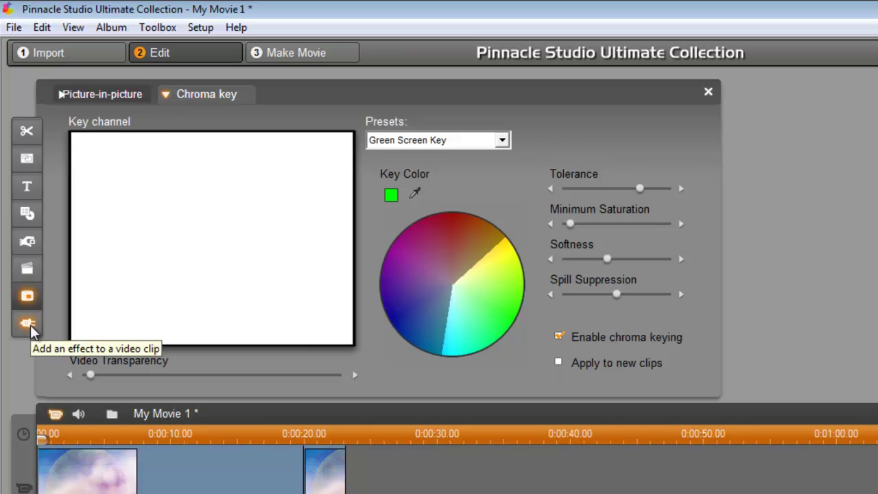
Step: Create a new title overlay with the font set to Impact at size 52
{"action": "left_click", "coordinate": [26, 188]}
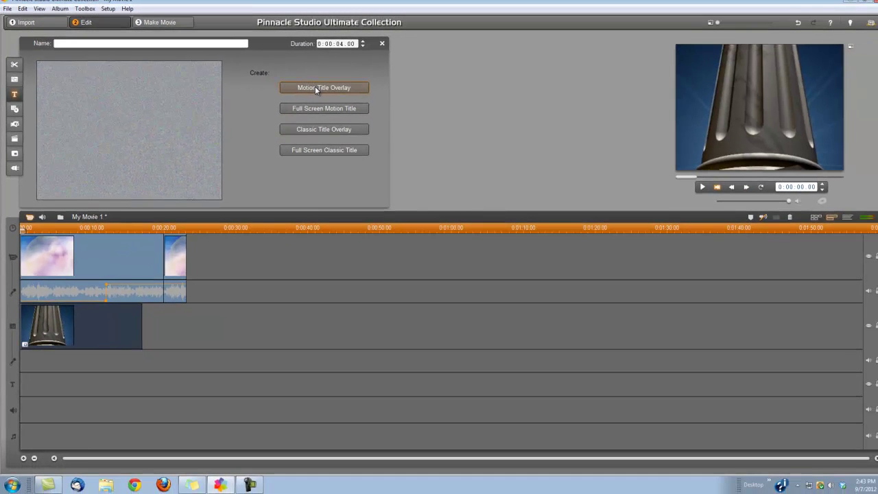
{"action": "left_click", "coordinate": [585, 173]}
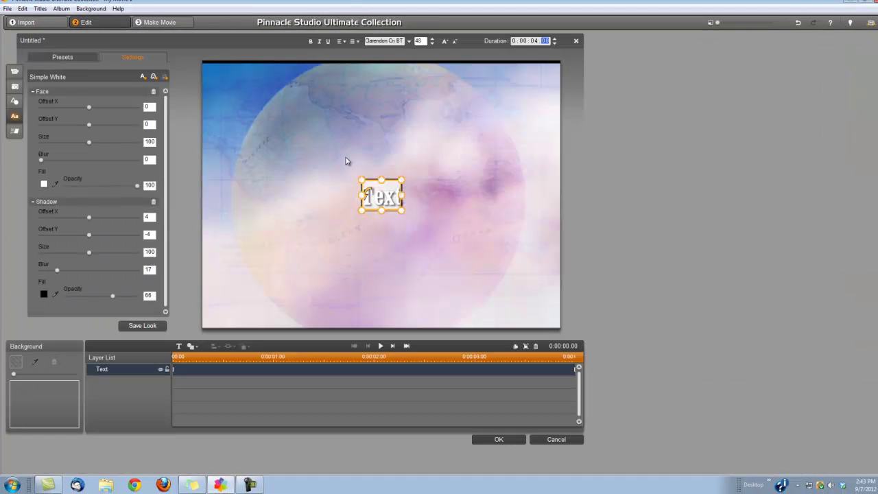
{"action": "left_click", "coordinate": [410, 41]}
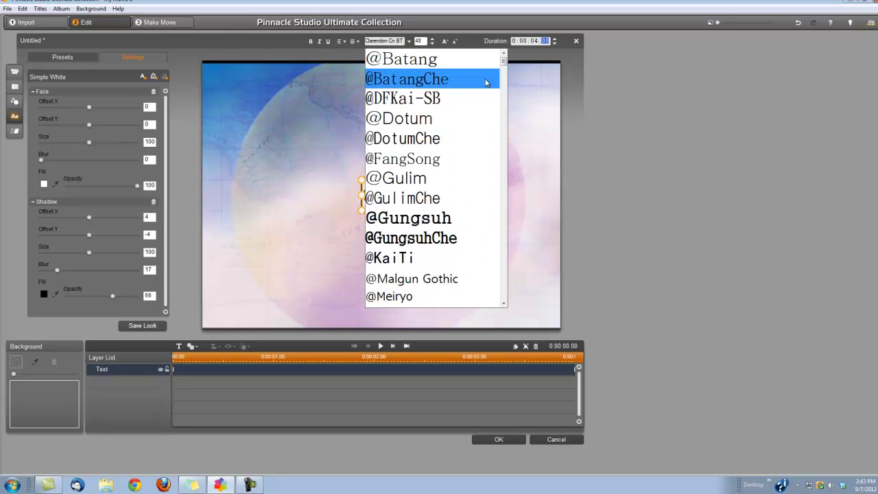
{"action": "left_click_drag", "start_coordinate": [505, 65], "coordinate": [507, 177]}
{"action": "left_click", "coordinate": [399, 198]}
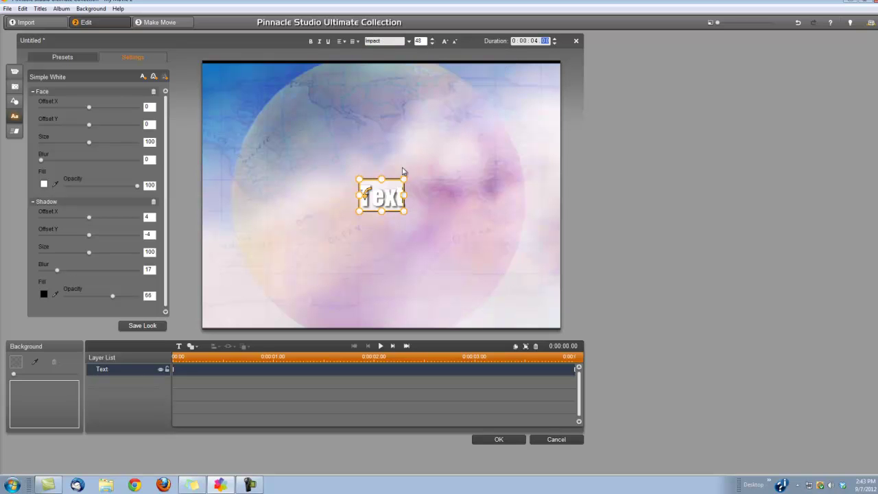
{"action": "left_click", "coordinate": [432, 39]}
{"action": "left_click", "coordinate": [431, 39]}
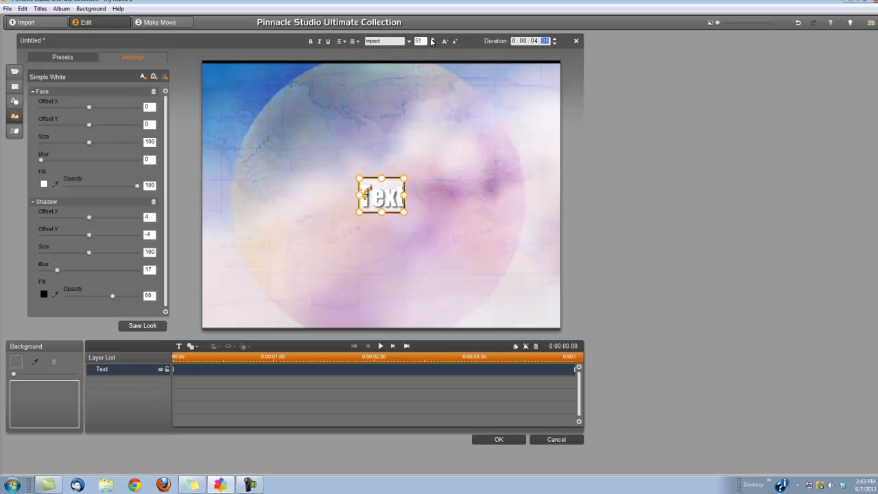
{"action": "left_click", "coordinate": [432, 40]}
{"action": "left_click", "coordinate": [432, 39]}
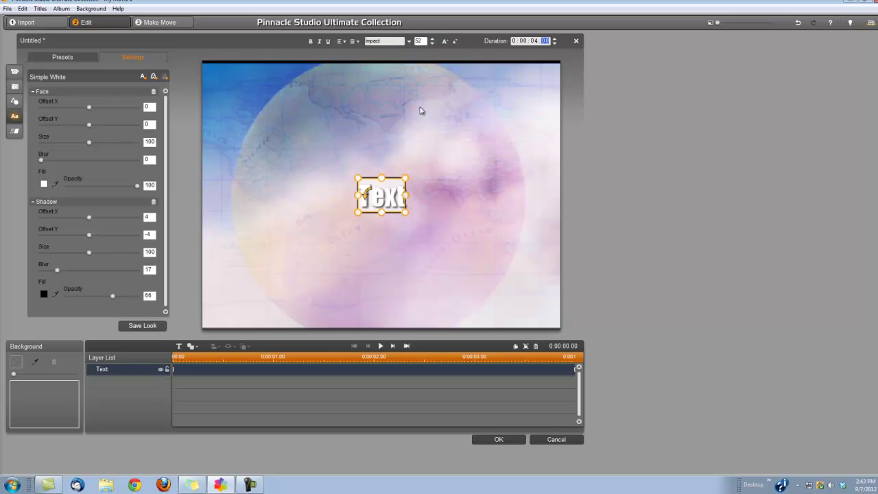
Step: Replace the placeholder title text with 'Trip to London'
{"action": "double_click", "coordinate": [364, 194]}
{"action": "type", "text": "Trip"}
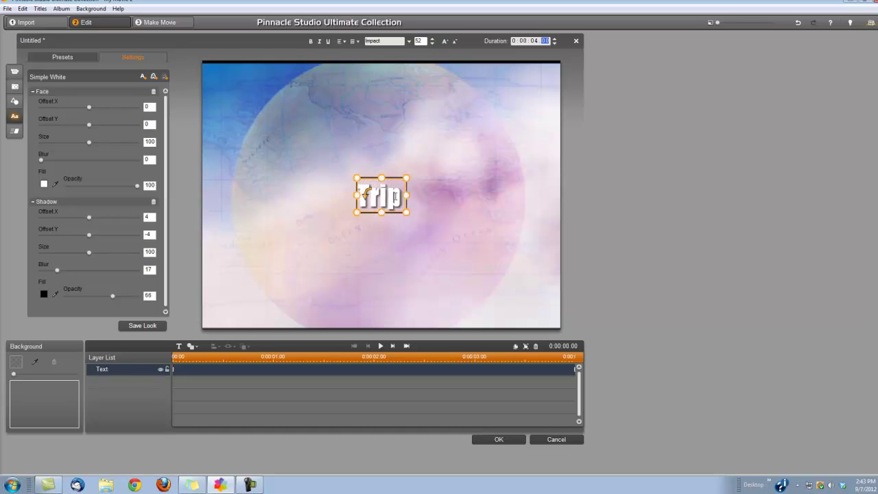
{"action": "type", "text": "Lo"}
{"action": "key", "text": "BackSpace"}
{"action": "key", "text": "BackSpace"}
{"action": "key", "text": "BackSpace"}
{"action": "type", "text": "to"}
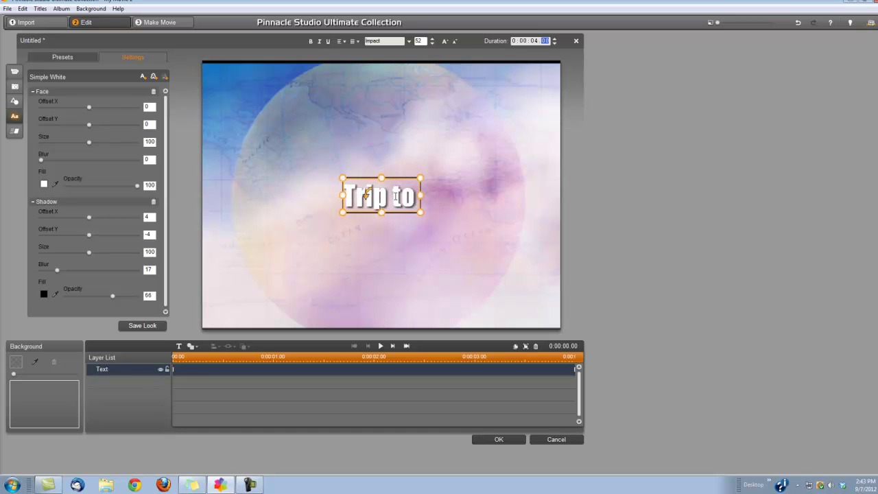
{"action": "type", "text": " London"}
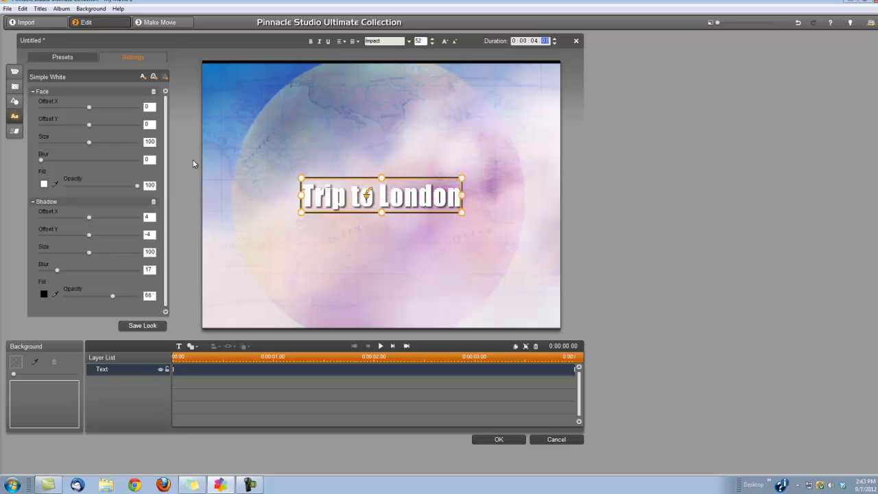
Step: Add a second shadow to the title and set its duration to 0:00:23
{"action": "left_click", "coordinate": [164, 76]}
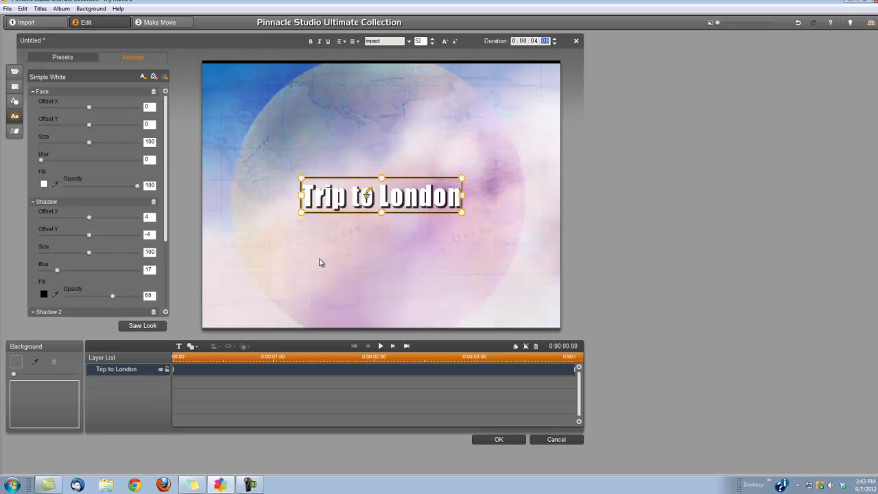
{"action": "left_click", "coordinate": [535, 42]}
{"action": "type", "text": "23"}
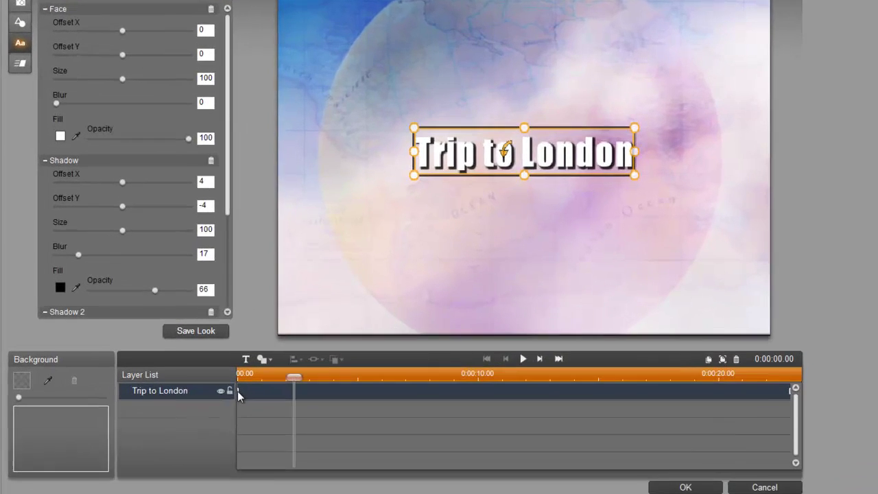
Step: Move the Trip to London layer's start to about 0:00:17 in the Layer List
{"action": "left_click_drag", "start_coordinate": [237, 391], "coordinate": [696, 404]}
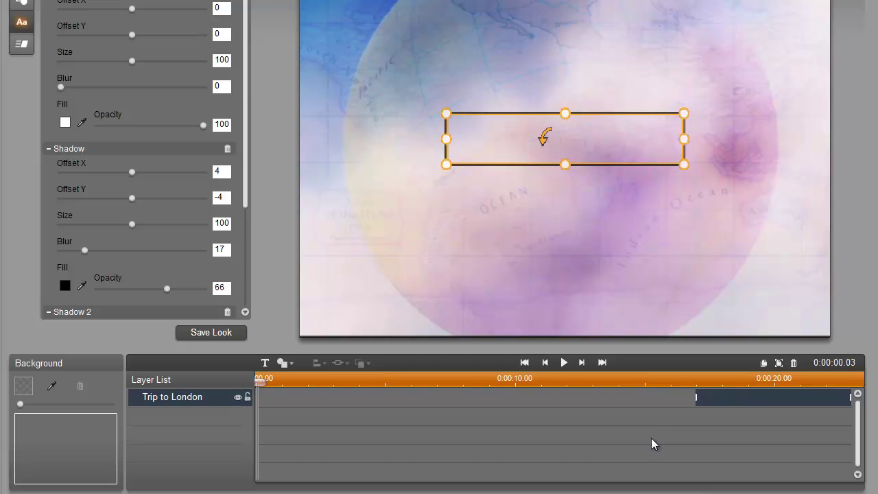
Step: Apply the Page From Infinity enter motion to the Trip to London text, preview it, and shorten it
{"action": "left_click", "coordinate": [21, 44]}
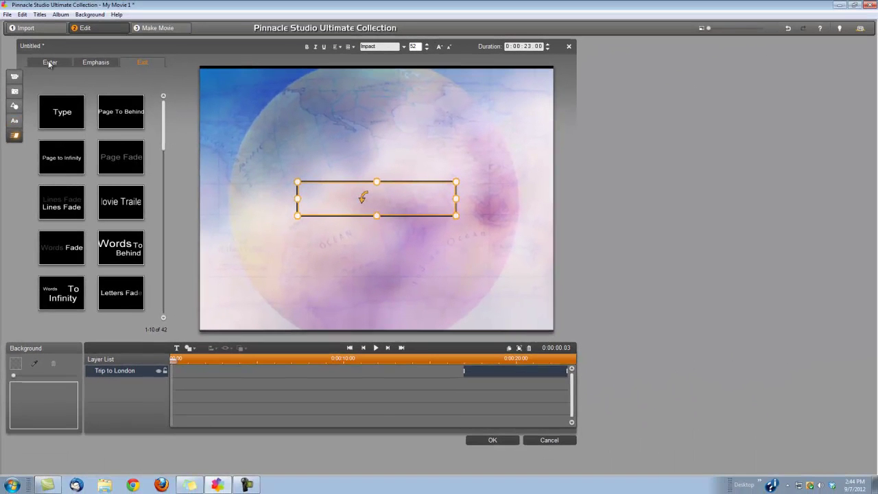
{"action": "left_click", "coordinate": [49, 63]}
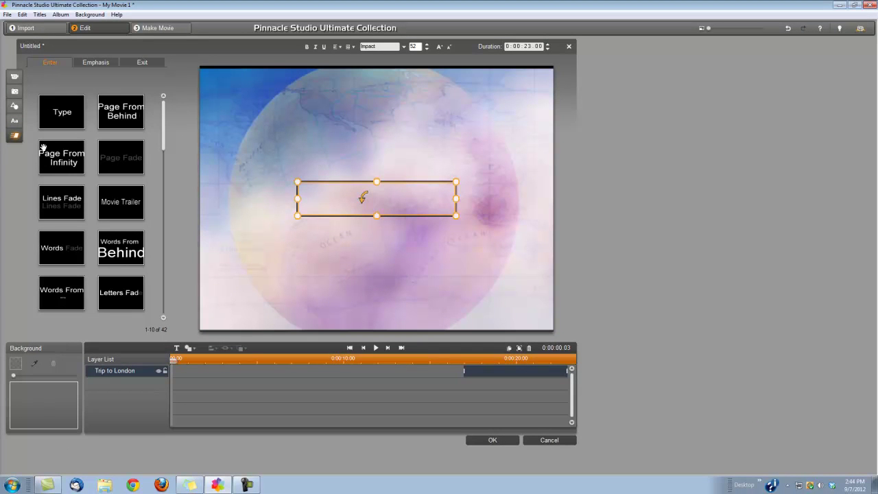
{"action": "left_click", "coordinate": [52, 162]}
{"action": "key", "text": "space"}
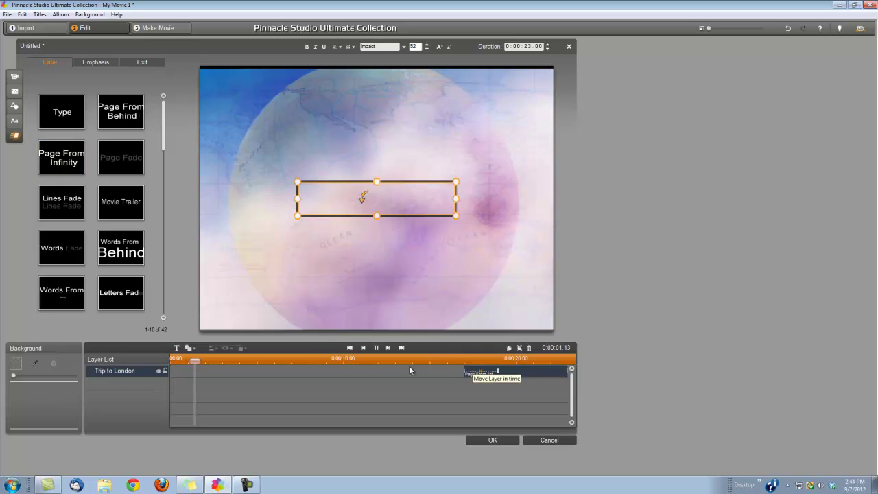
{"action": "left_click", "coordinate": [376, 350]}
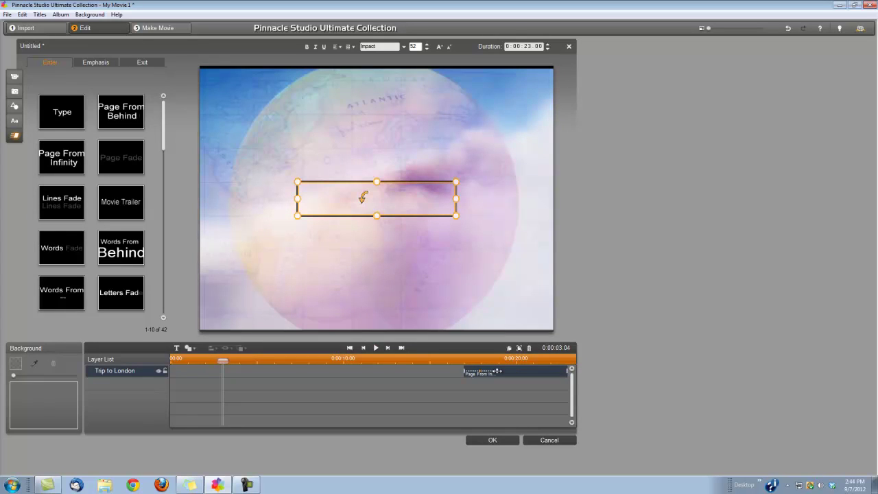
{"action": "left_click_drag", "start_coordinate": [498, 371], "coordinate": [482, 371]}
Step: Apply the Page To Top exit animation to the Trip to London text and shorten its length
{"action": "left_click", "coordinate": [141, 62]}
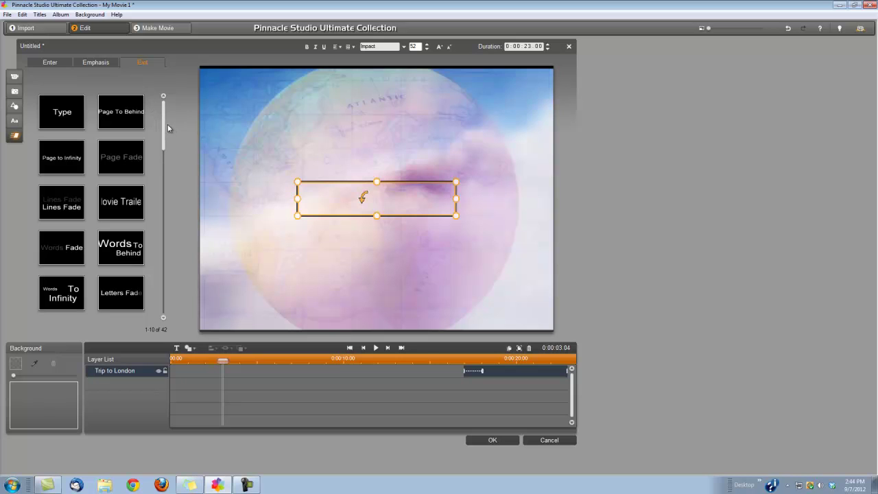
{"action": "scroll", "coordinate": [163, 125], "scroll_direction": "down", "scroll_amount": 1}
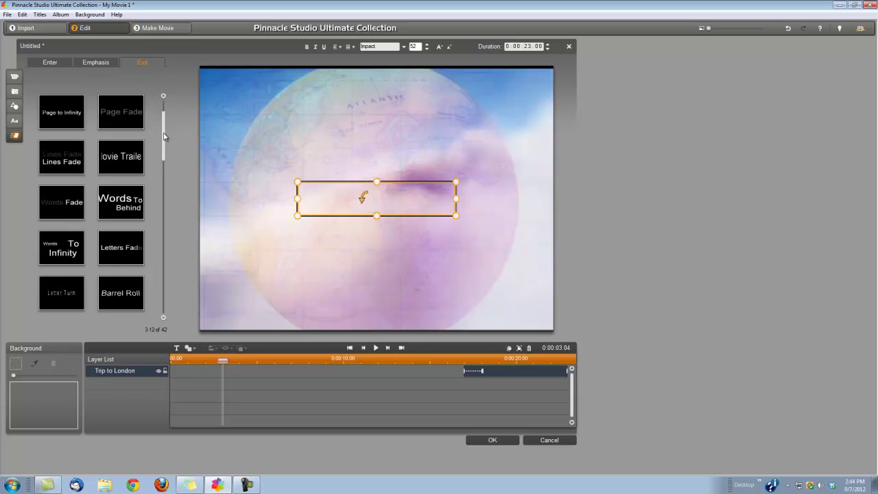
{"action": "scroll", "coordinate": [163, 136], "scroll_direction": "down", "scroll_amount": 3}
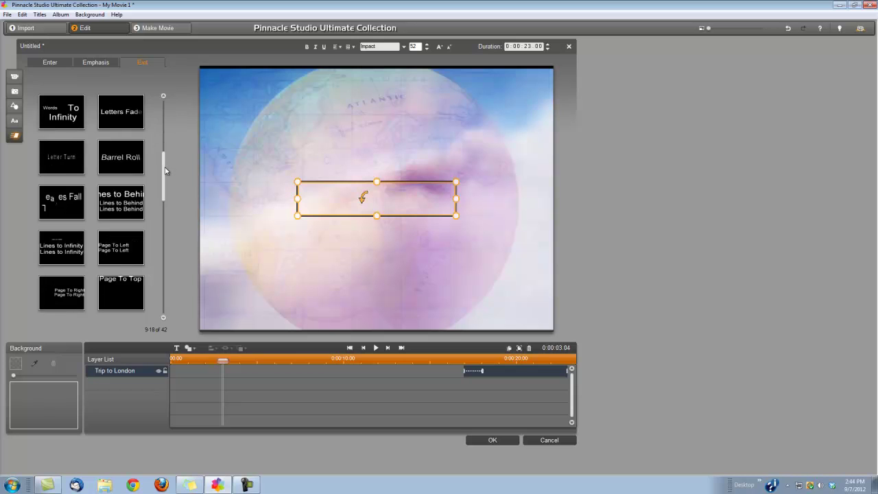
{"action": "left_click_drag", "start_coordinate": [165, 170], "coordinate": [555, 371]}
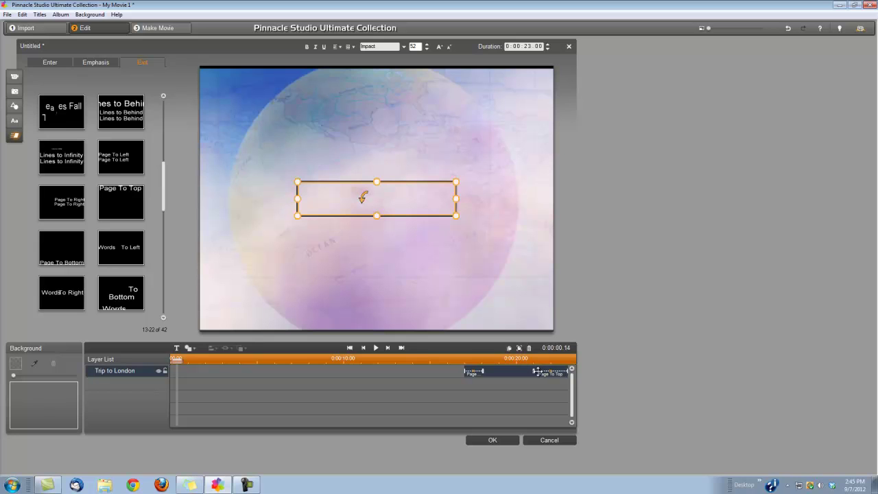
{"action": "left_click_drag", "start_coordinate": [531, 373], "coordinate": [554, 371]}
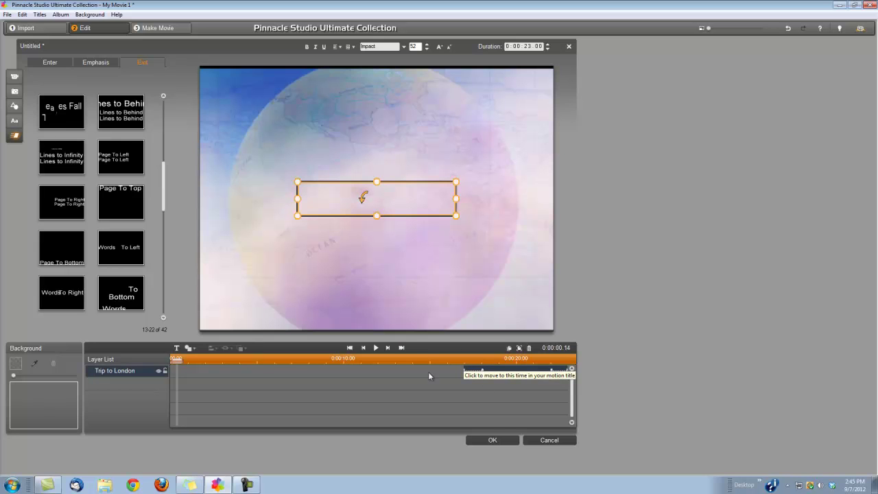
Step: Accept the finished title, return to the album, and preview the JetWipeGreen.avi clip
{"action": "left_click", "coordinate": [492, 440]}
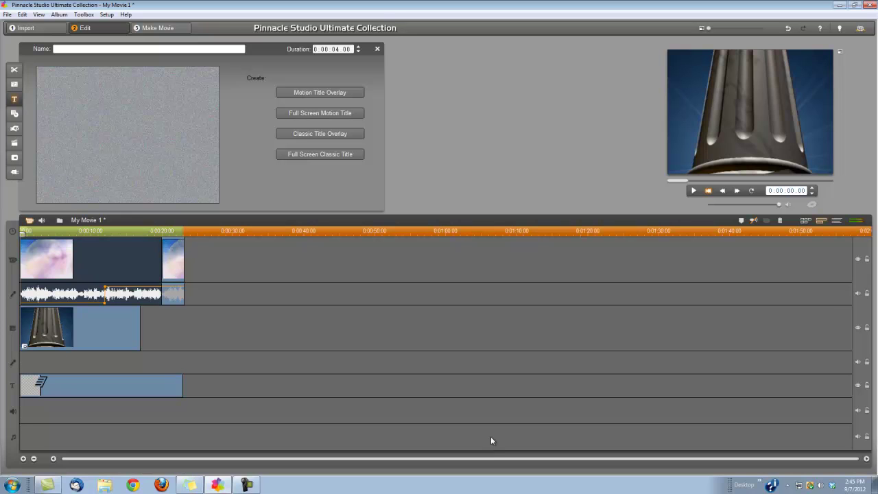
{"action": "left_click", "coordinate": [378, 51]}
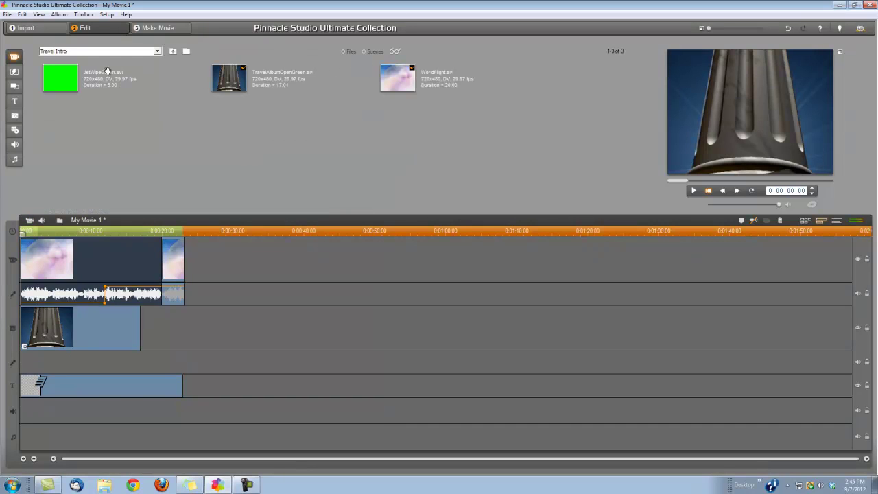
{"action": "left_click", "coordinate": [68, 81]}
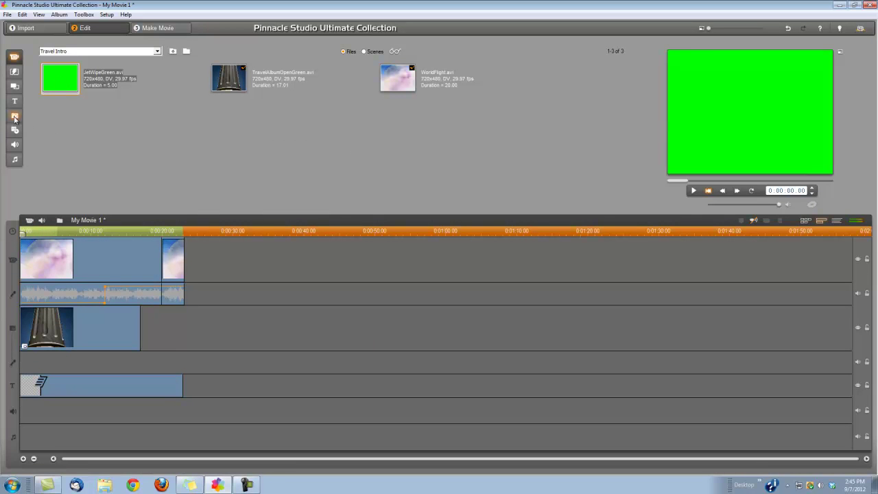
Step: Place the London photo after the second WorldFlight clip and open its Pan and Zoom editor
{"action": "left_click", "coordinate": [14, 116]}
{"action": "left_click_drag", "start_coordinate": [60, 89], "coordinate": [215, 256]}
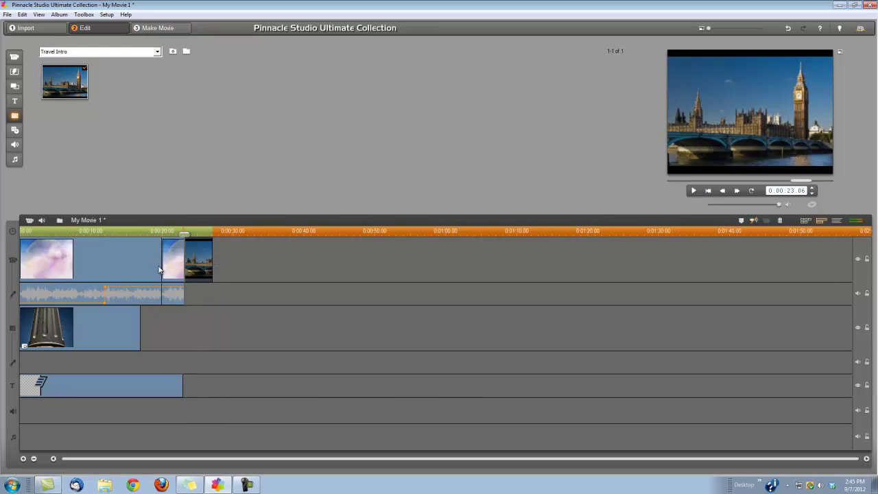
{"action": "double_click", "coordinate": [202, 258]}
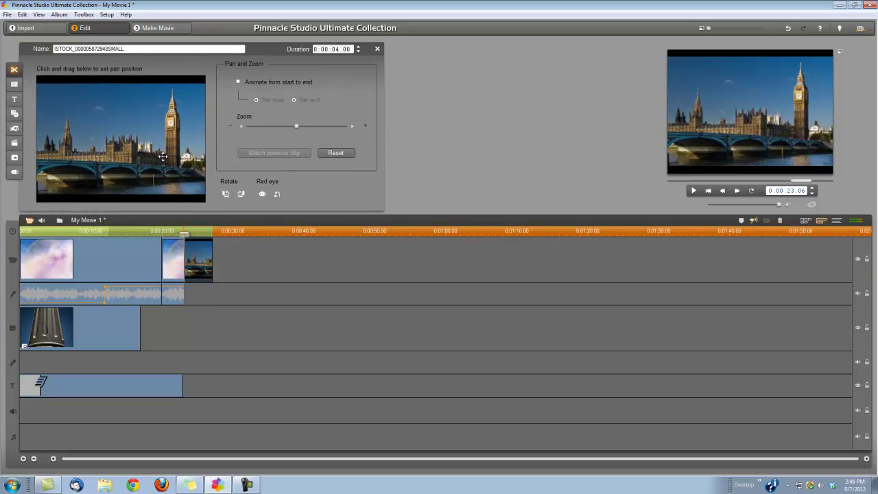
Step: Zoom in slightly on the London photo and set its duration to 3 seconds
{"action": "left_click_drag", "start_coordinate": [298, 128], "coordinate": [309, 128]}
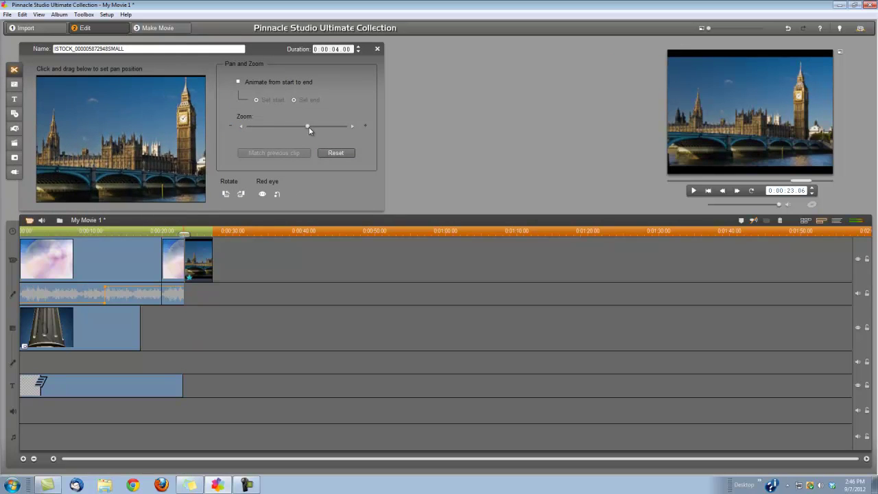
{"action": "type", "text": "3"}
{"action": "left_click", "coordinate": [347, 50]}
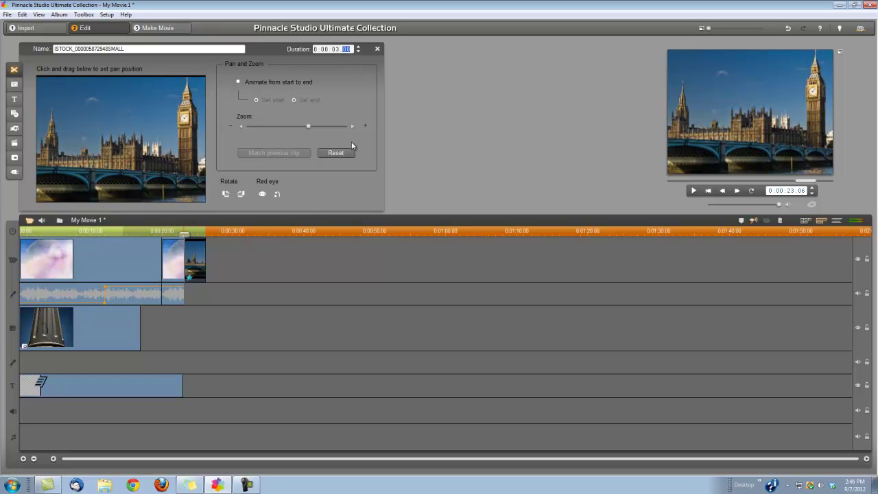
{"action": "left_click", "coordinate": [377, 49]}
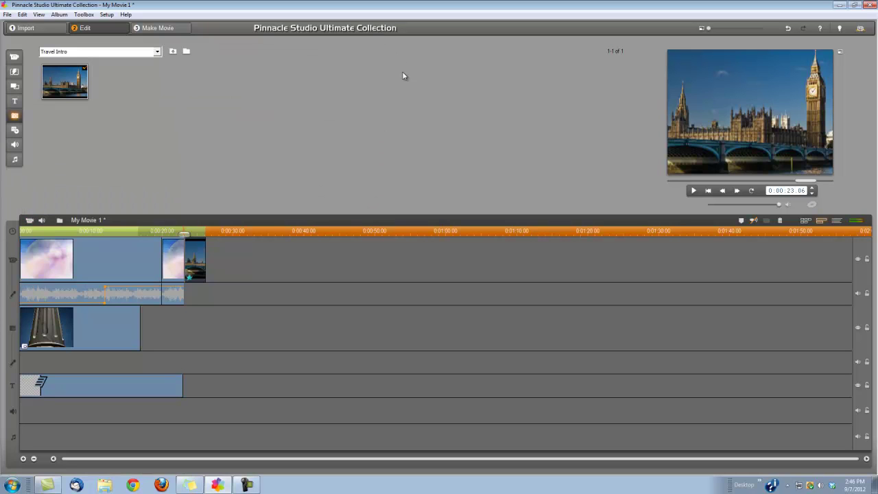
Step: Drop JetWipeGreen.avi from the Videos album onto the overlay track starting near 0:00:21
{"action": "left_click", "coordinate": [14, 56]}
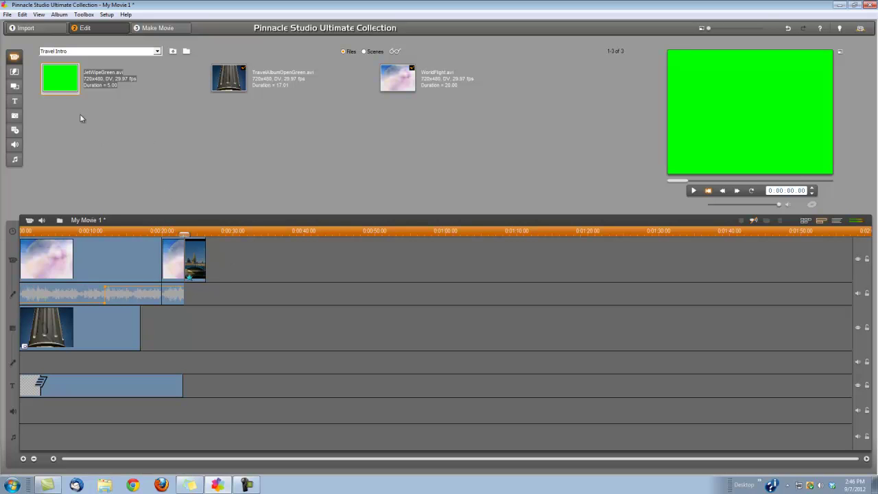
{"action": "left_click_drag", "start_coordinate": [60, 81], "coordinate": [166, 323]}
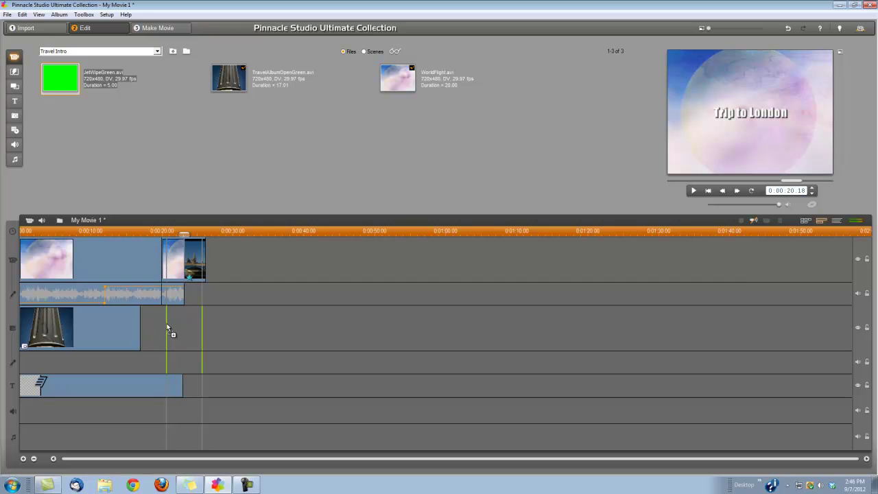
{"action": "left_click_drag", "start_coordinate": [167, 325], "coordinate": [173, 325]}
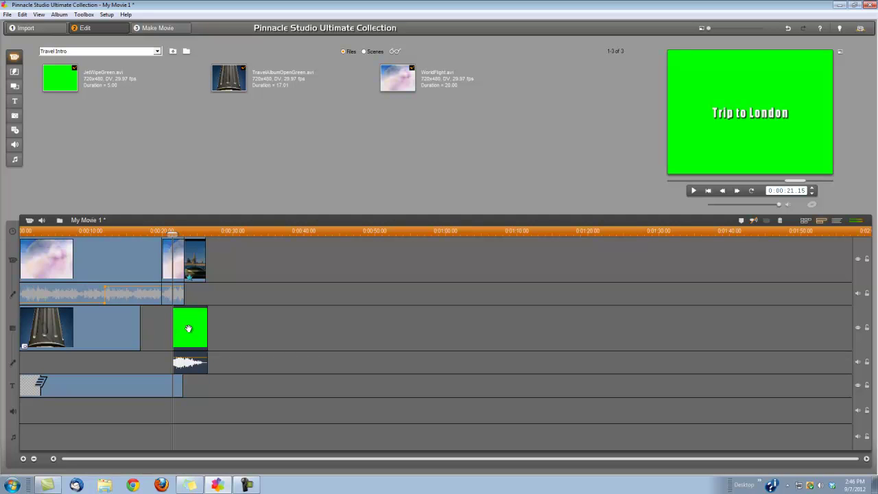
Step: Enable chroma keying with the Green Screen Key preset on the JetWipeGreen clip
{"action": "double_click", "coordinate": [189, 328]}
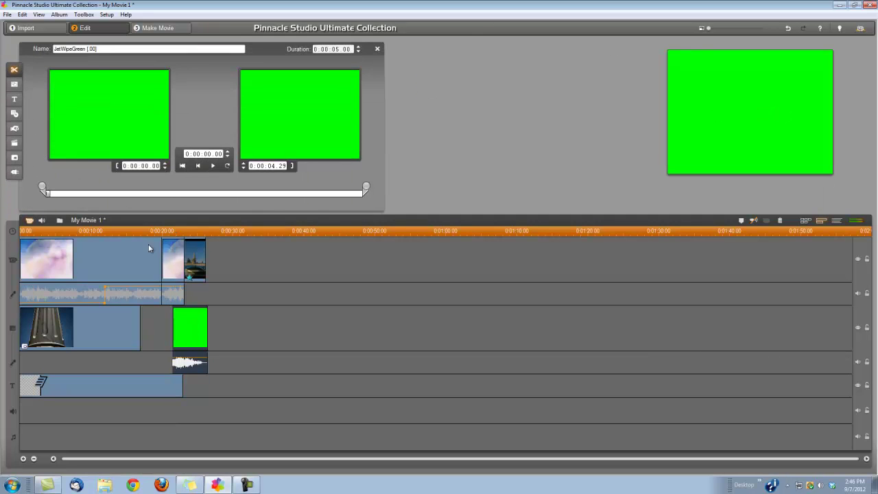
{"action": "left_click", "coordinate": [15, 158]}
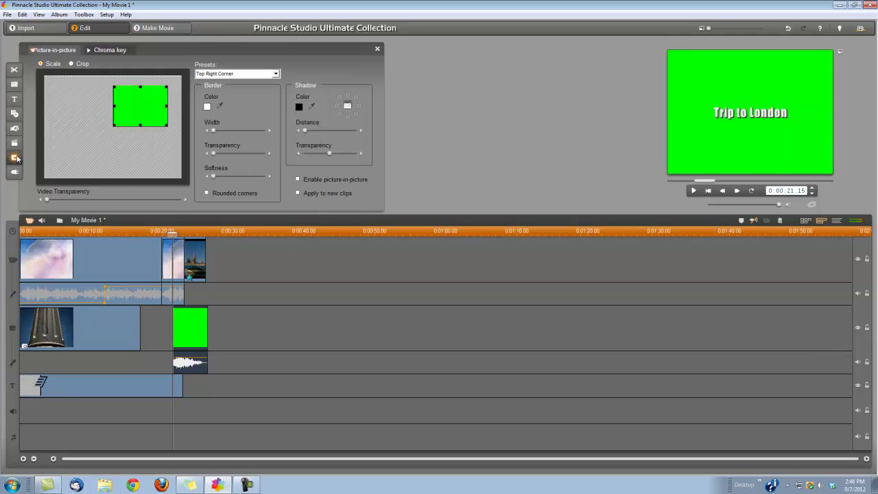
{"action": "left_click", "coordinate": [109, 51]}
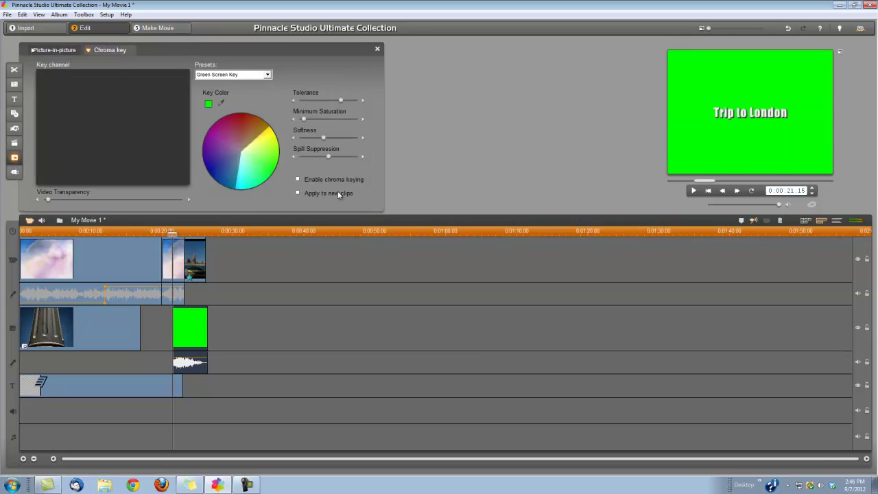
{"action": "left_click", "coordinate": [297, 179]}
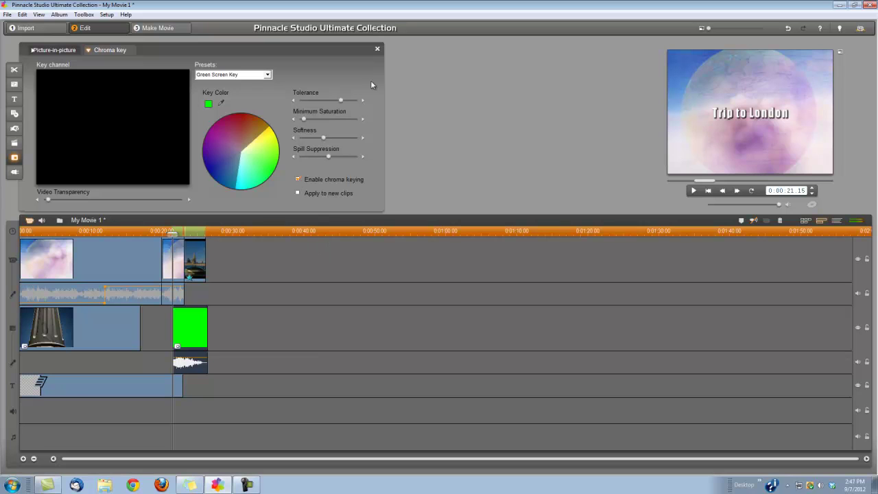
Step: Put the Lets go track on the music track from 0:00:00 to about 0:00:27
{"action": "left_click", "coordinate": [377, 50]}
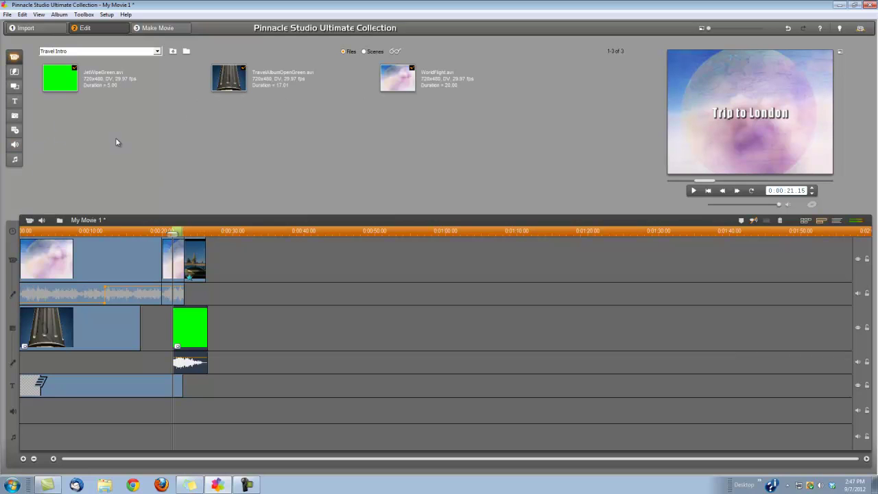
{"action": "left_click", "coordinate": [15, 160]}
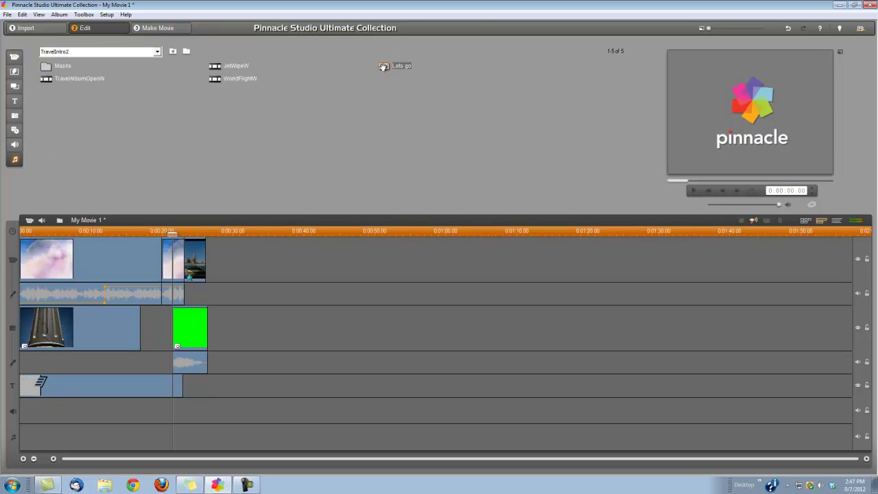
{"action": "mouse_move", "coordinate": [384, 67]}
{"action": "left_mouse_down"}
{"action": "mouse_move", "coordinate": [215, 353]}
{"action": "mouse_move", "coordinate": [24, 401]}
{"action": "mouse_move", "coordinate": [21, 437]}
{"action": "left_mouse_up"}
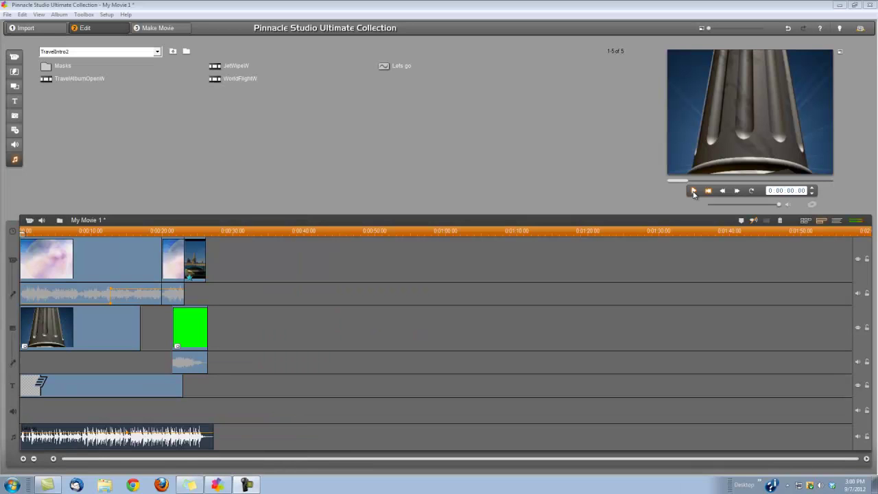
Step: Play the finished travel intro from its beginning in the preview player
{"action": "left_click", "coordinate": [692, 190]}
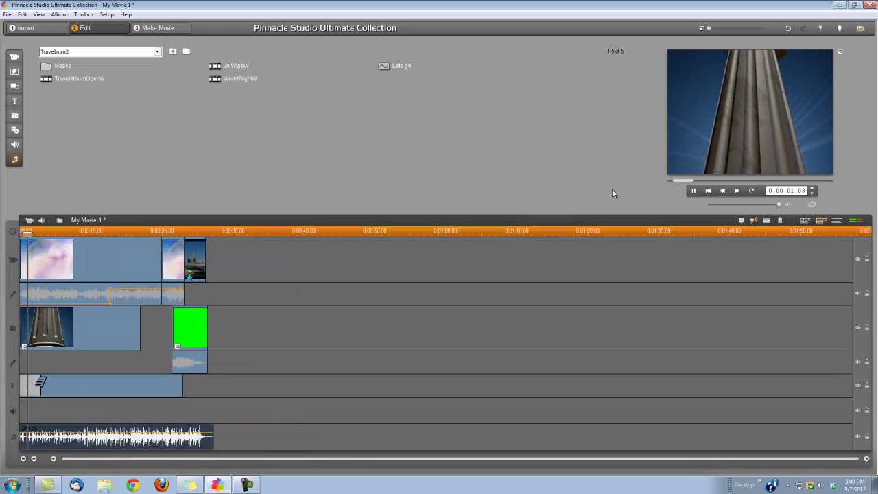